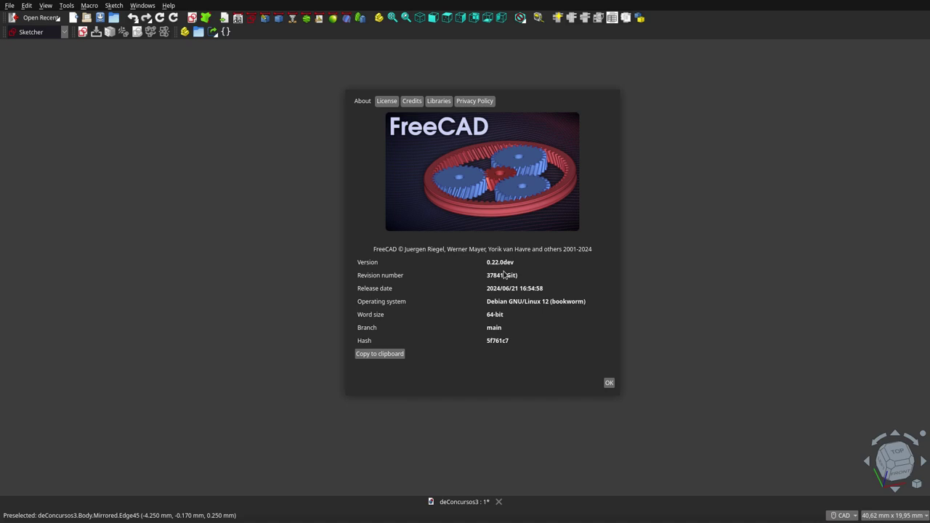
{"action": "left_click", "coordinate": [609, 384]}
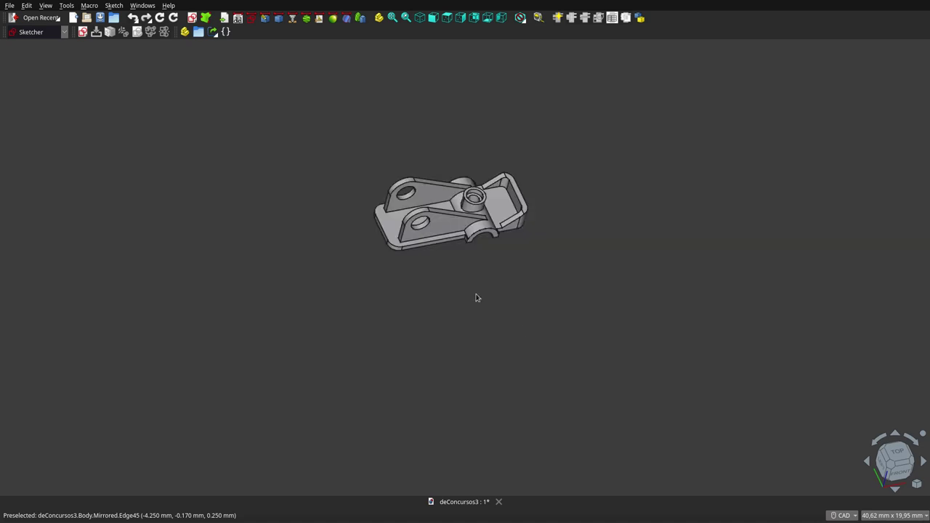
{"action": "scroll", "coordinate": [465, 247], "scroll_direction": "up", "scroll_amount": 5}
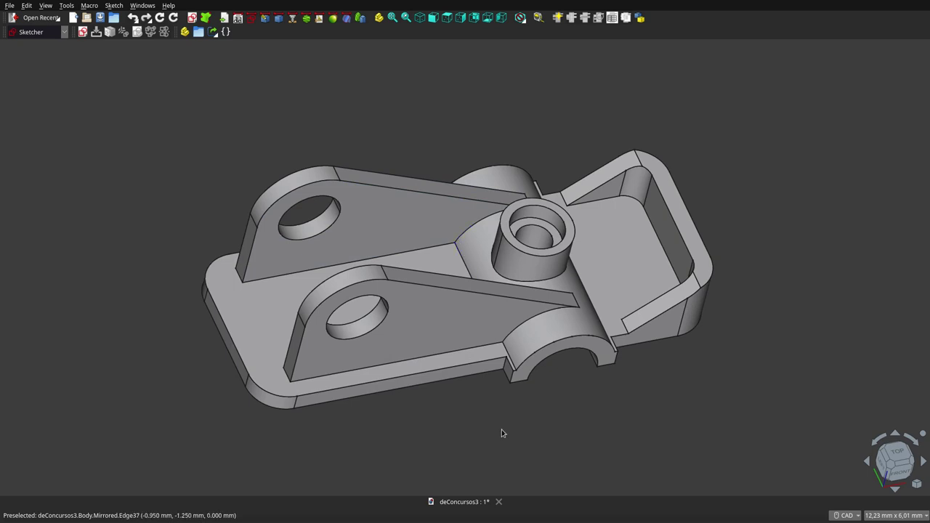
{"action": "middle_click_drag", "start_coordinate": [501, 429], "coordinate": [450, 429]}
{"action": "scroll", "coordinate": [449, 428], "scroll_direction": "down", "scroll_amount": 3}
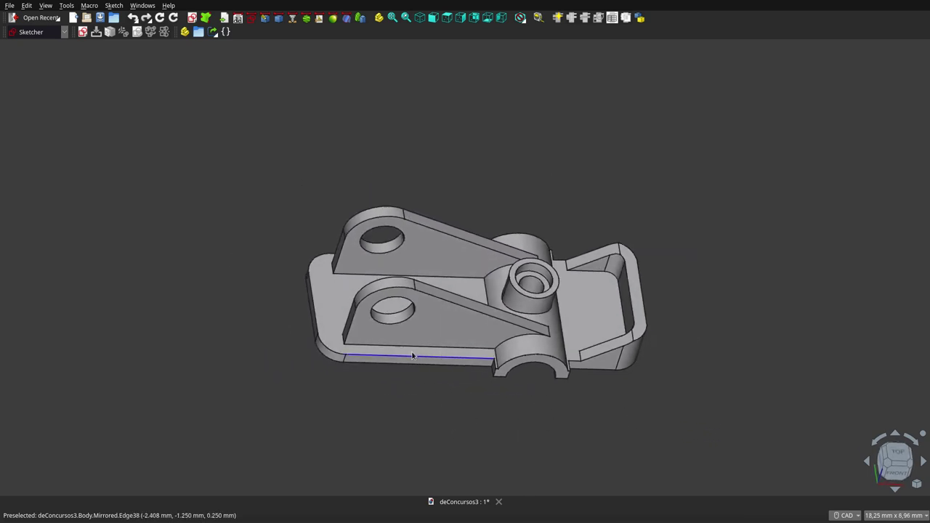
{"action": "mouse_move", "coordinate": [482, 397]}
{"action": "middle_mouse_down"}
{"action": "mouse_move", "coordinate": [474, 311]}
{"action": "mouse_move", "coordinate": [521, 457]}
{"action": "mouse_move", "coordinate": [453, 442]}
{"action": "middle_mouse_up"}
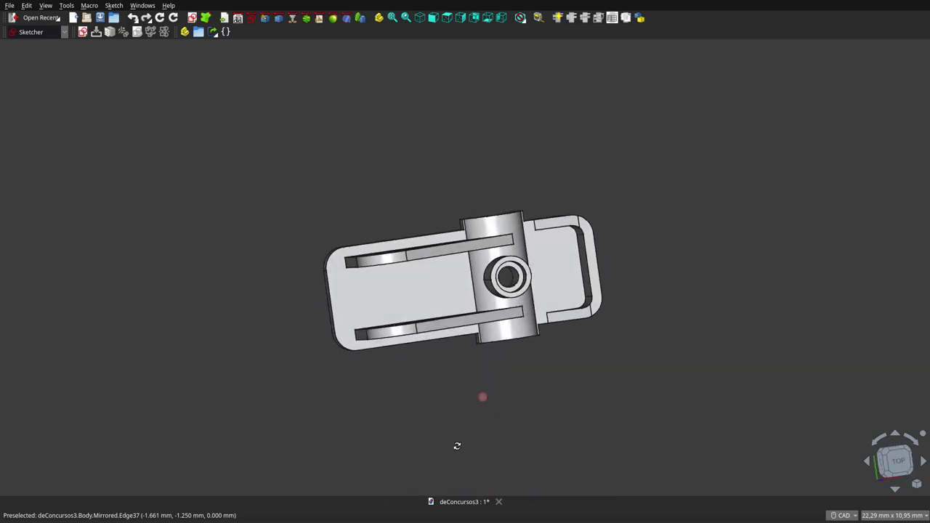
{"action": "mouse_move", "coordinate": [501, 366]}
{"action": "middle_mouse_down"}
{"action": "mouse_move", "coordinate": [508, 207]}
{"action": "mouse_move", "coordinate": [489, 183]}
{"action": "middle_mouse_up"}
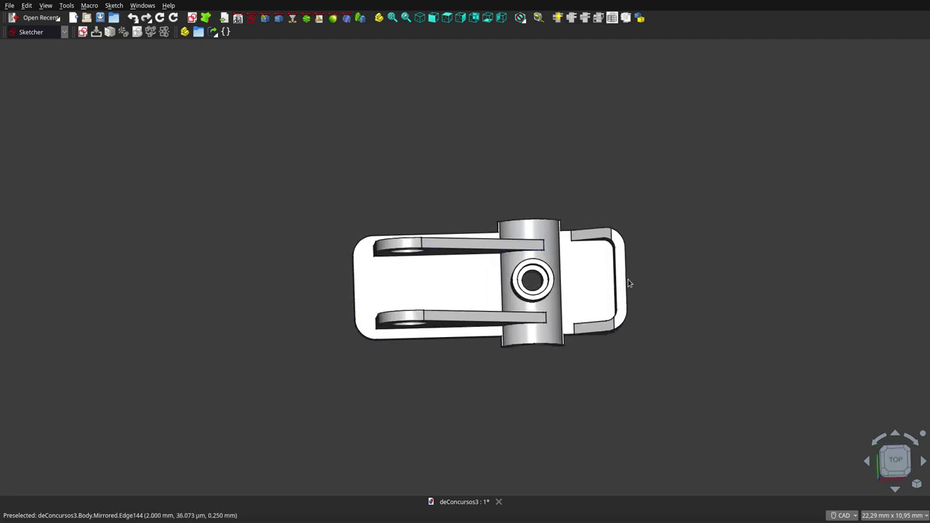
{"action": "middle_click_drag", "start_coordinate": [477, 407], "coordinate": [386, 341]}
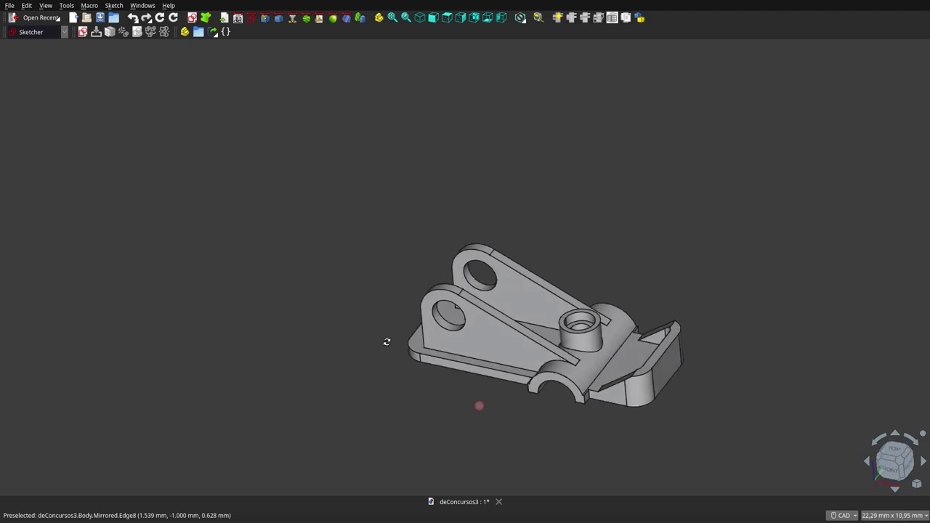
{"action": "scroll", "coordinate": [403, 202], "scroll_direction": "down", "scroll_amount": 1}
{"action": "scroll", "coordinate": [490, 326], "scroll_direction": "down", "scroll_amount": 1}
{"action": "scroll", "coordinate": [491, 321], "scroll_direction": "up", "scroll_amount": 3}
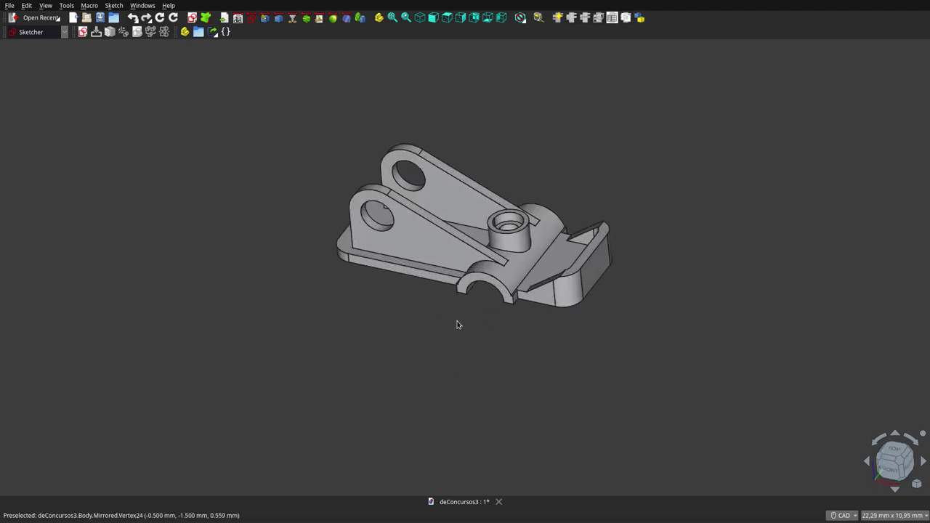
{"action": "mouse_move", "coordinate": [462, 324]}
{"action": "middle_mouse_down"}
{"action": "mouse_move", "coordinate": [542, 361]}
{"action": "mouse_move", "coordinate": [559, 331]}
{"action": "mouse_move", "coordinate": [558, 346]}
{"action": "middle_mouse_up"}
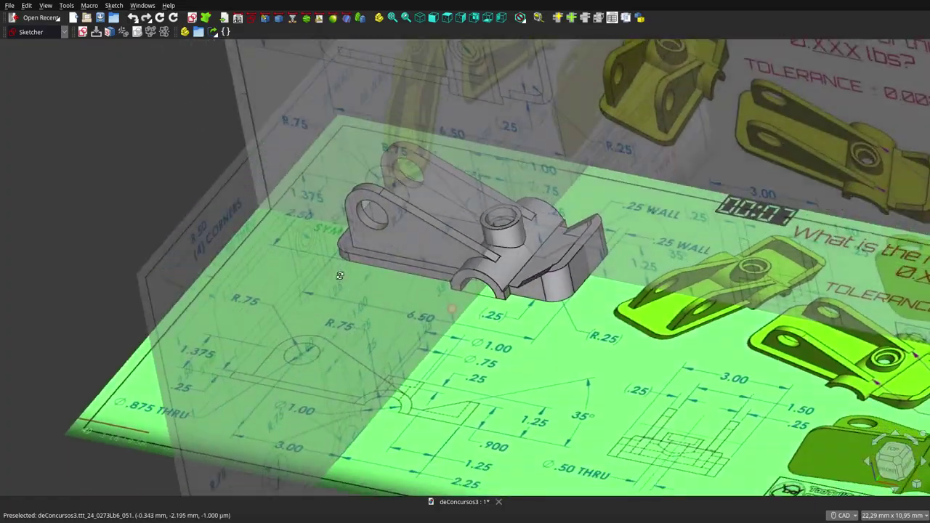
Orbit among the reference planes, then snap to Front view zoomed on the front elevation
{"action": "mouse_move", "coordinate": [339, 276]}
{"action": "middle_mouse_down"}
{"action": "mouse_move", "coordinate": [505, 274]}
{"action": "mouse_move", "coordinate": [479, 308]}
{"action": "mouse_move", "coordinate": [389, 229]}
{"action": "middle_mouse_up"}
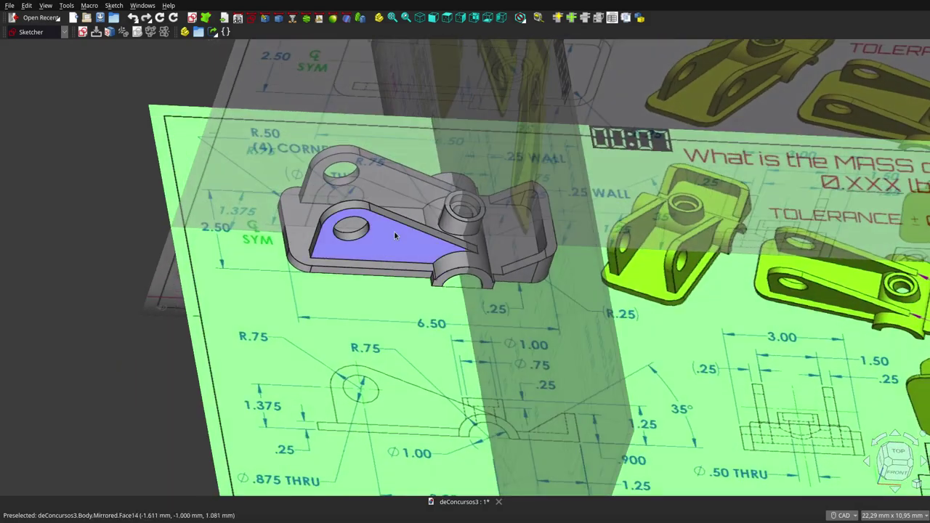
{"action": "scroll", "coordinate": [389, 229], "scroll_direction": "up", "scroll_amount": 3}
{"action": "scroll", "coordinate": [389, 214], "scroll_direction": "up", "scroll_amount": 2}
{"action": "scroll", "coordinate": [390, 220], "scroll_direction": "down", "scroll_amount": 5}
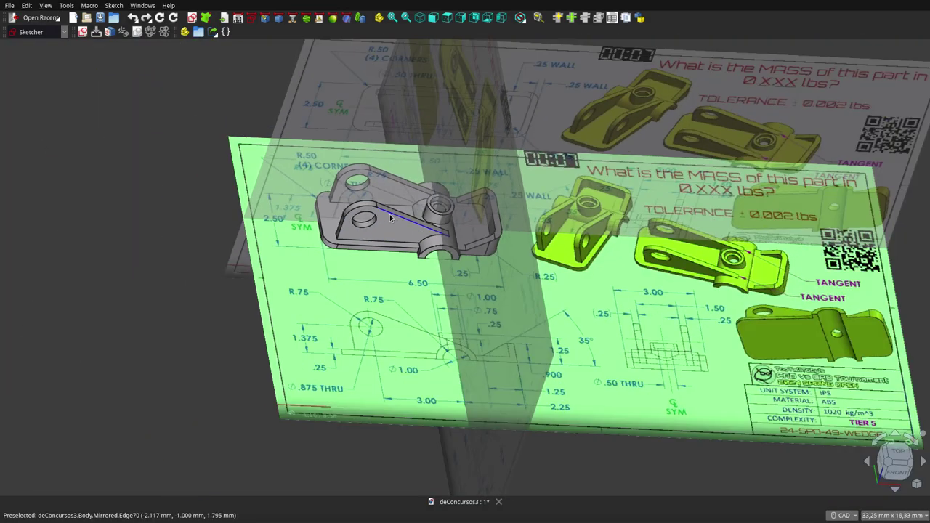
{"action": "scroll", "coordinate": [445, 293], "scroll_direction": "up", "scroll_amount": 1}
{"action": "scroll", "coordinate": [445, 293], "scroll_direction": "up", "scroll_amount": 1}
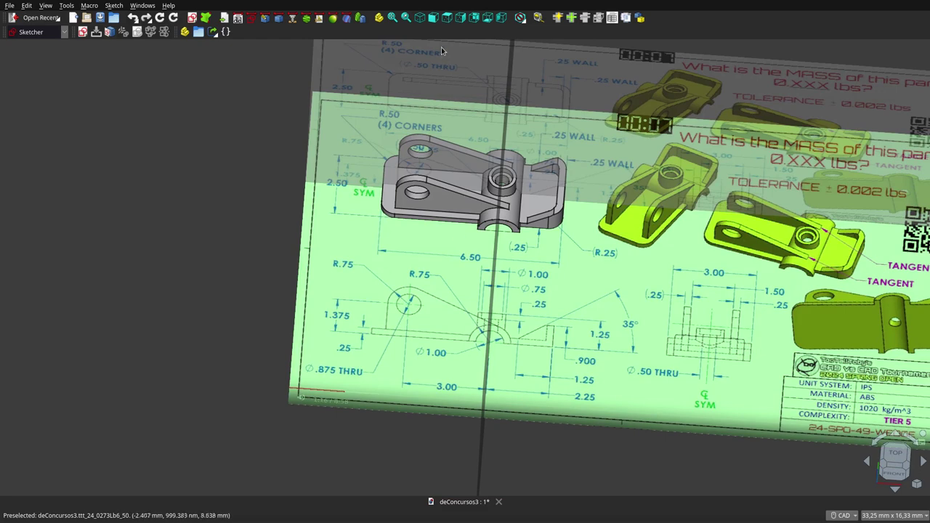
{"action": "left_click", "coordinate": [434, 17]}
{"action": "scroll", "coordinate": [454, 146], "scroll_direction": "down", "scroll_amount": 3}
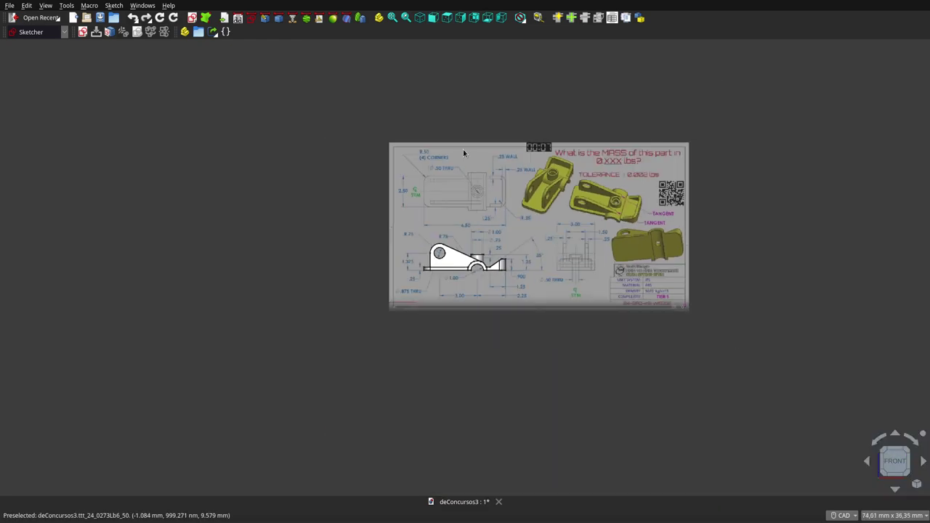
{"action": "scroll", "coordinate": [455, 226], "scroll_direction": "up", "scroll_amount": 4}
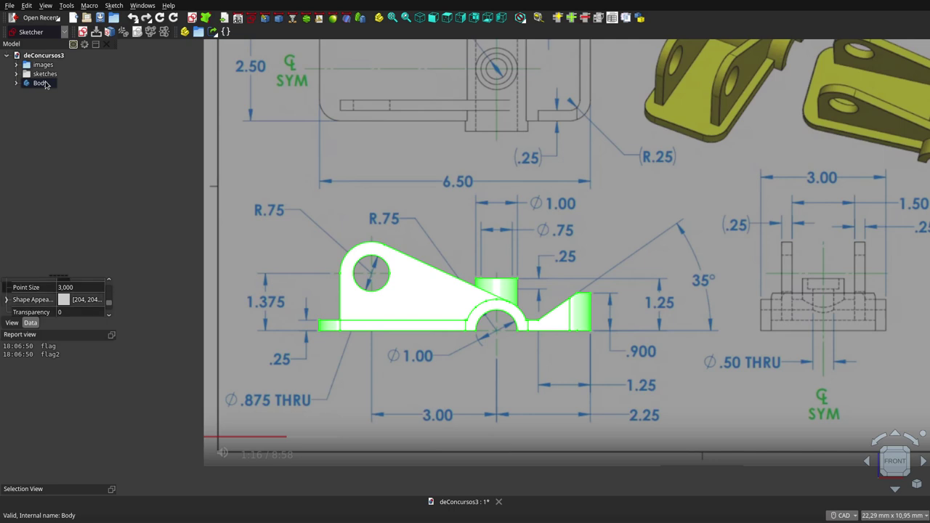
Show the Body in Top view over the plan drawing's 6.50 by 2.50 outline
{"action": "left_click", "coordinate": [43, 83]}
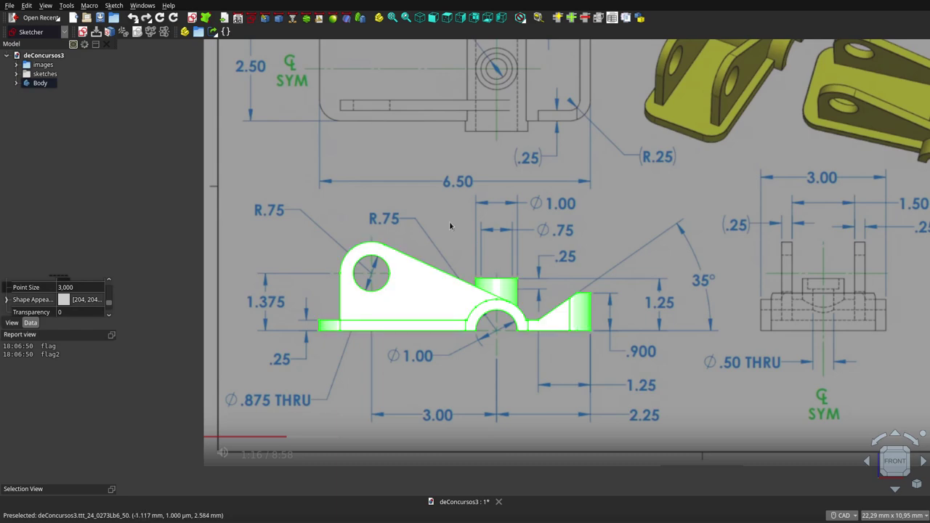
{"action": "left_click", "coordinate": [447, 18]}
{"action": "scroll", "coordinate": [450, 300], "scroll_direction": "down", "scroll_amount": 4}
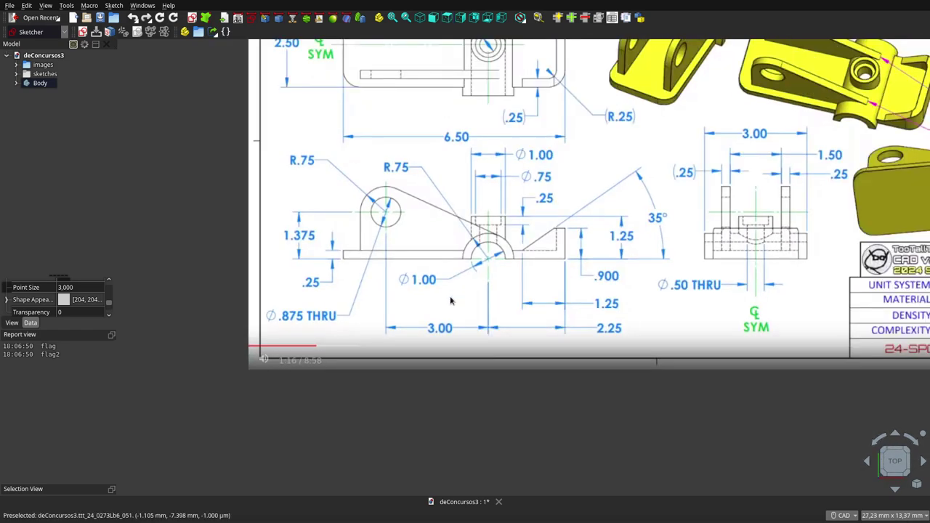
{"action": "scroll", "coordinate": [436, 146], "scroll_direction": "up", "scroll_amount": 5}
{"action": "key", "text": "space"}
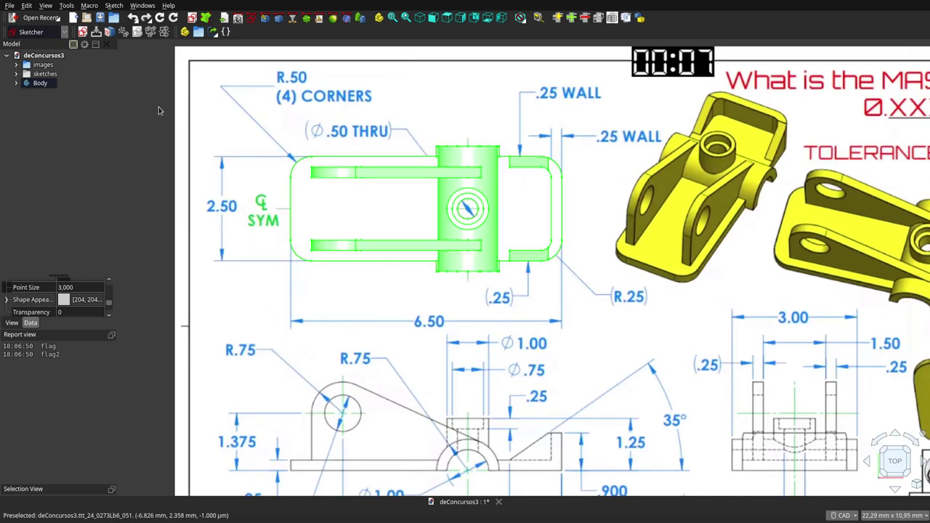
{"action": "left_click", "coordinate": [386, 180]}
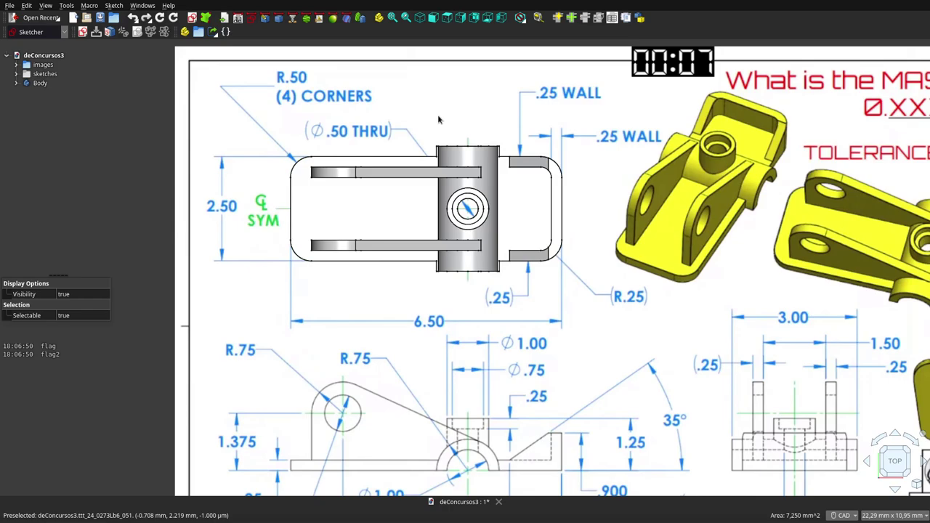
{"action": "mouse_move", "coordinate": [437, 117]}
{"action": "middle_mouse_down"}
{"action": "mouse_move", "coordinate": [424, 188]}
{"action": "mouse_move", "coordinate": [427, 176]}
{"action": "middle_mouse_up"}
{"action": "key", "text": "2"}
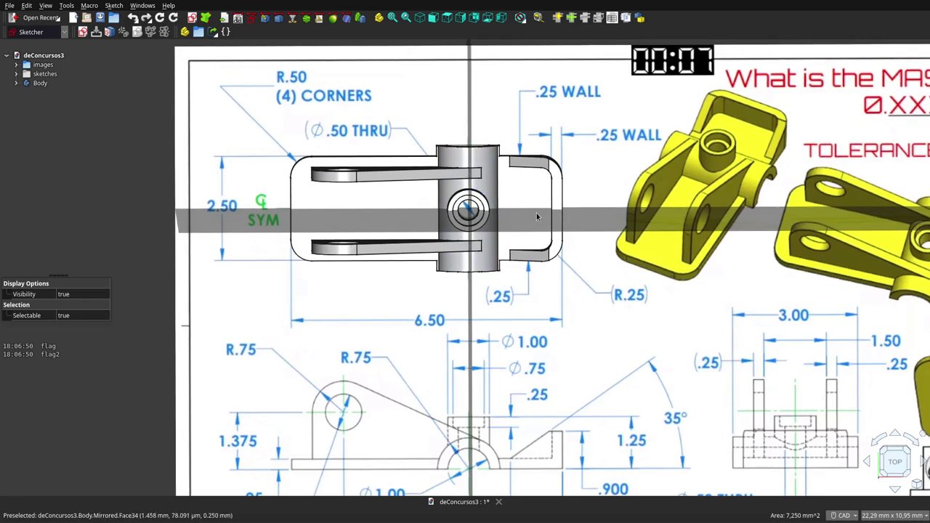
From the Right view, toggle the Body's visibility to compare it with the side drawing
{"action": "left_click", "coordinate": [459, 19]}
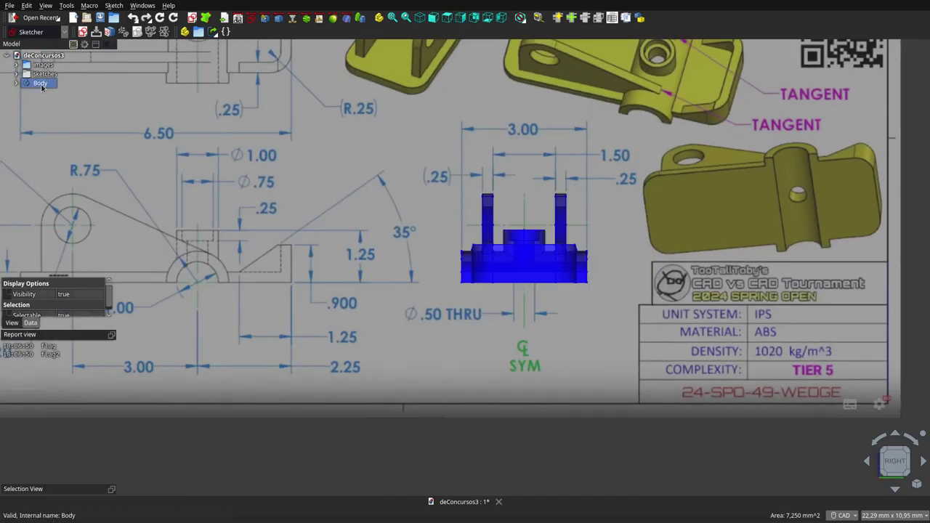
{"action": "left_click", "coordinate": [472, 247]}
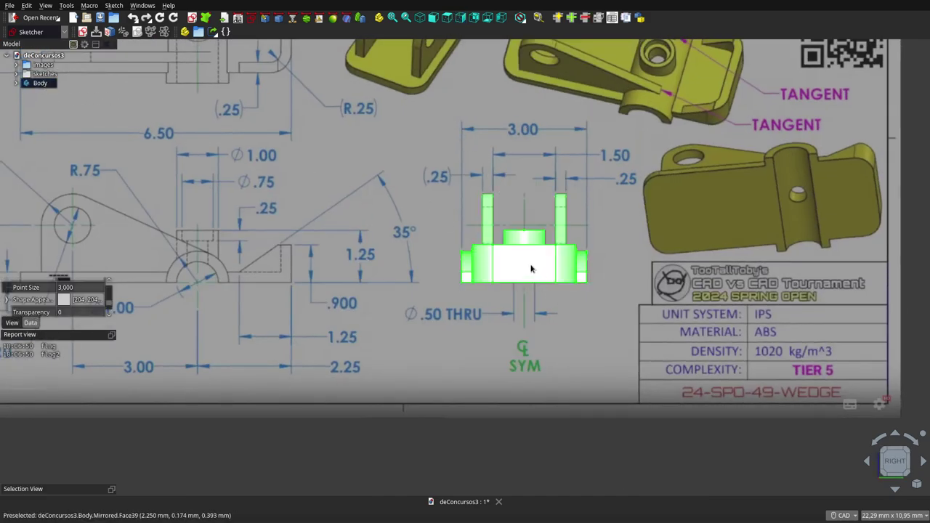
{"action": "scroll", "coordinate": [533, 270], "scroll_direction": "up", "scroll_amount": 2}
{"action": "key", "text": "space"}
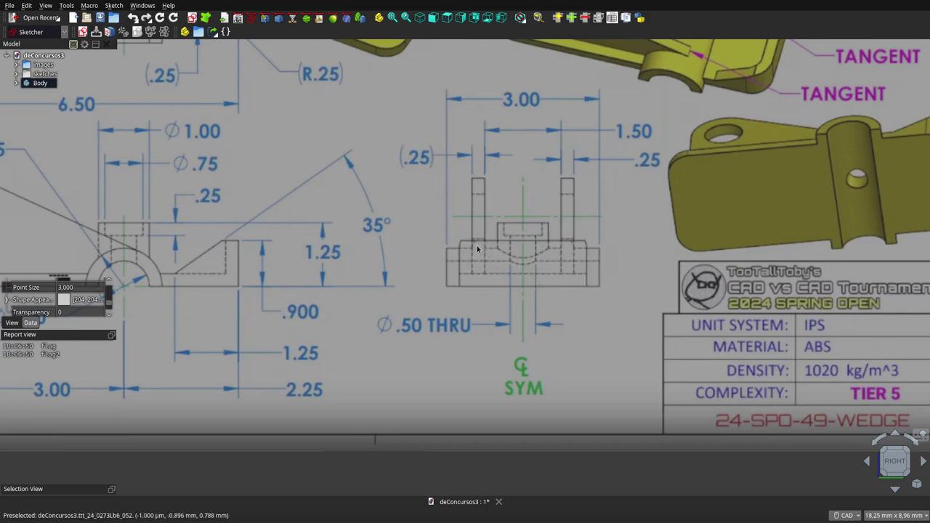
{"action": "key", "text": "space"}
{"action": "key", "text": "space"}
{"action": "key", "text": "space"}
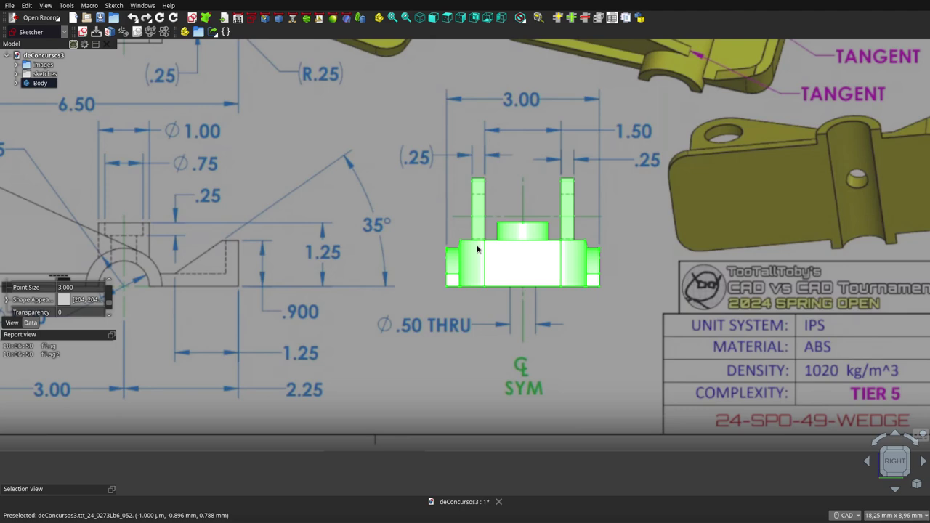
{"action": "key", "text": "space"}
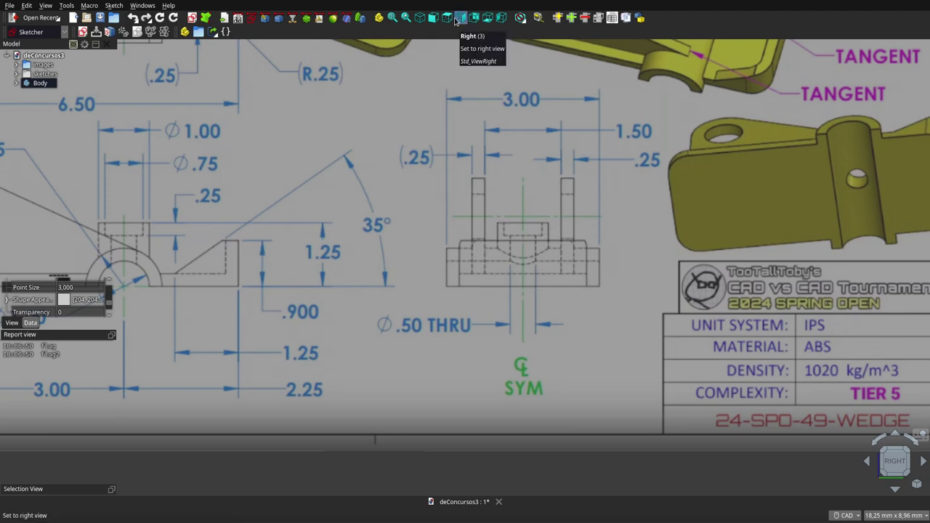
Repeat the visibility comparison from the Left view, then switch to isometric
{"action": "left_click", "coordinate": [501, 20]}
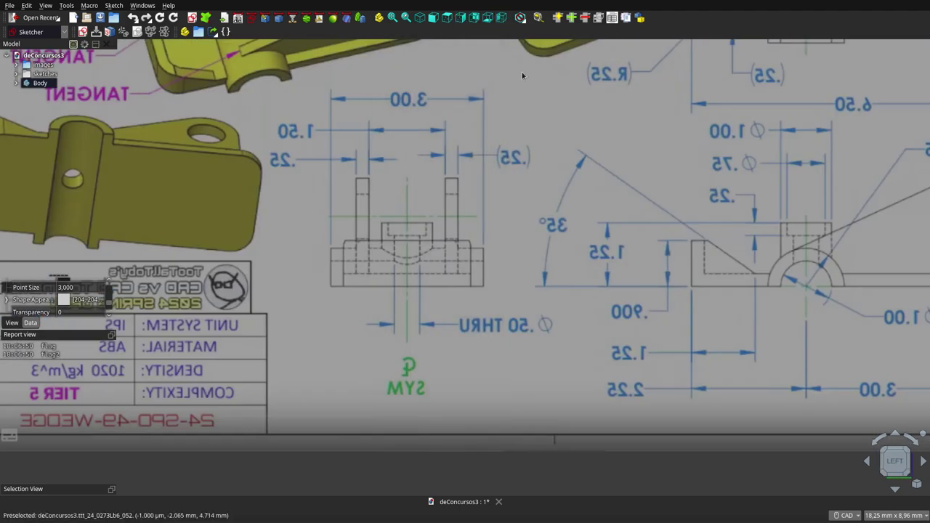
{"action": "key", "text": "space"}
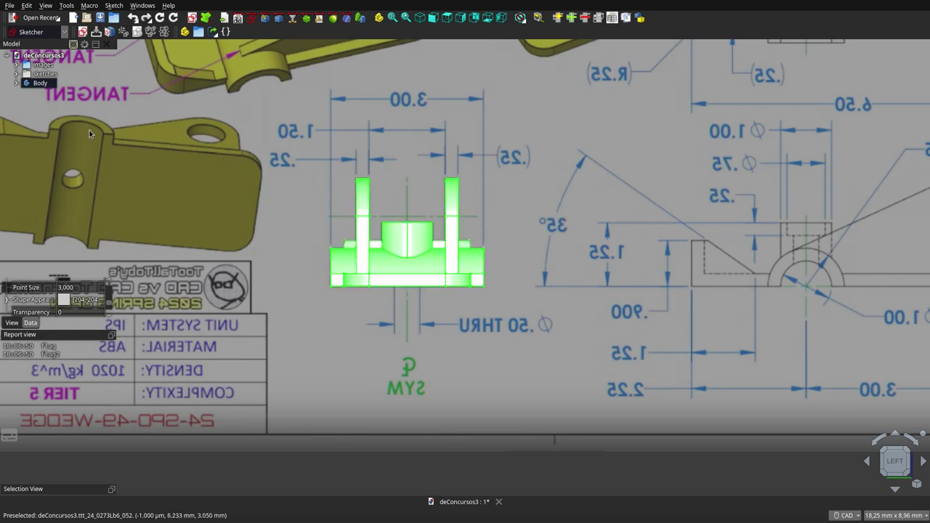
{"action": "scroll", "coordinate": [575, 240], "scroll_direction": "down", "scroll_amount": 2}
{"action": "scroll", "coordinate": [426, 250], "scroll_direction": "up", "scroll_amount": 3}
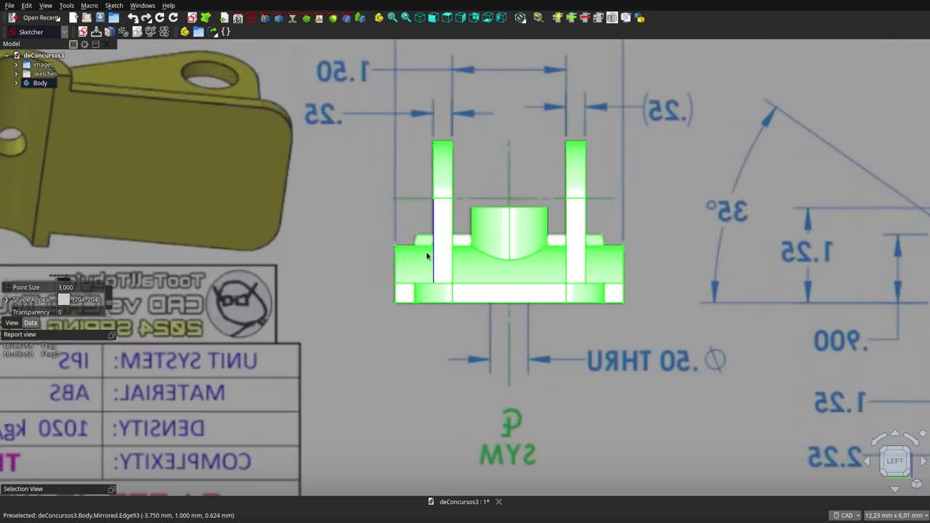
{"action": "key", "text": "space"}
{"action": "key", "text": "space"}
{"action": "key", "text": "space"}
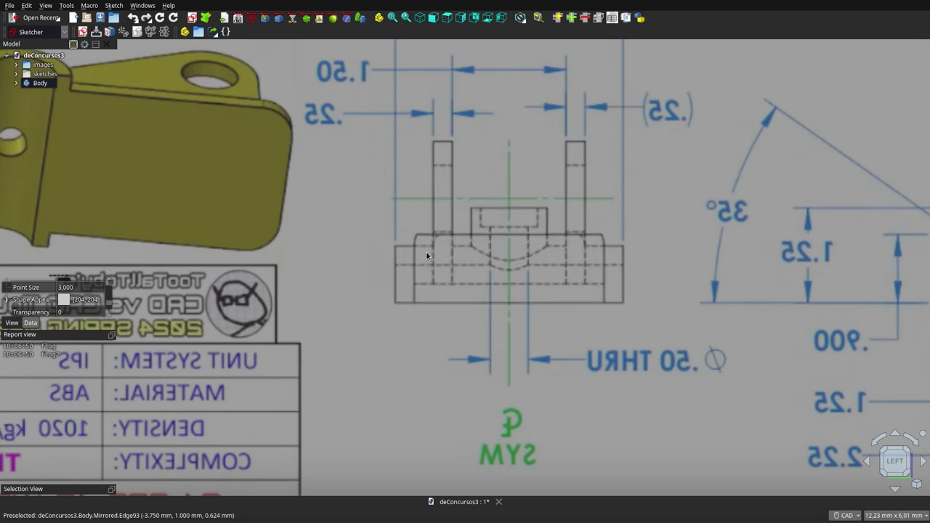
{"action": "key", "text": "space"}
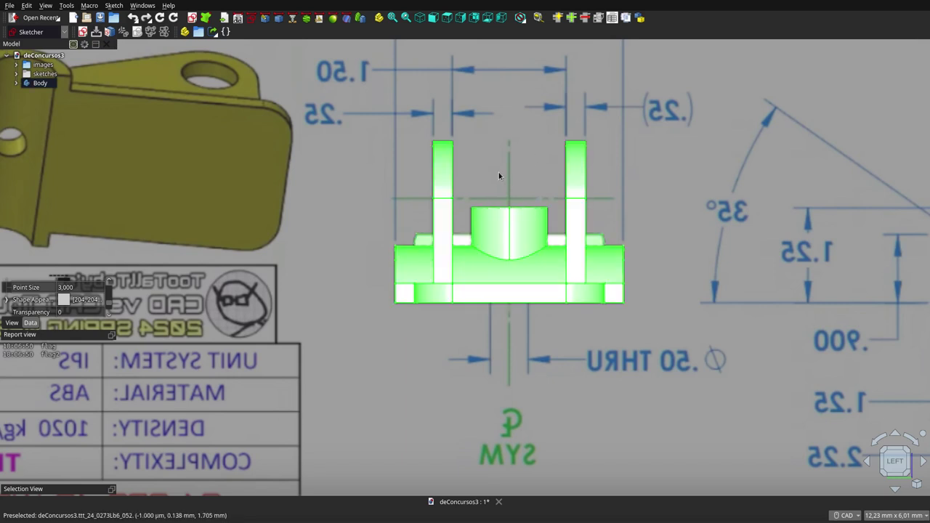
{"action": "key", "text": "space"}
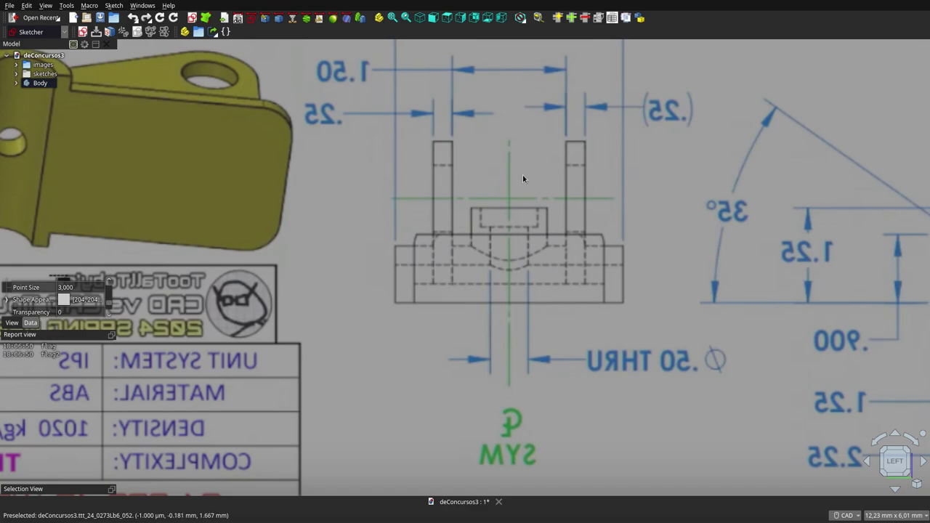
{"action": "key", "text": "0"}
{"action": "scroll", "coordinate": [534, 293], "scroll_direction": "up", "scroll_amount": 2}
Zoom in on the Ø1.00 boss and R.75 arc in Front view and select the Body
{"action": "key", "text": "1"}
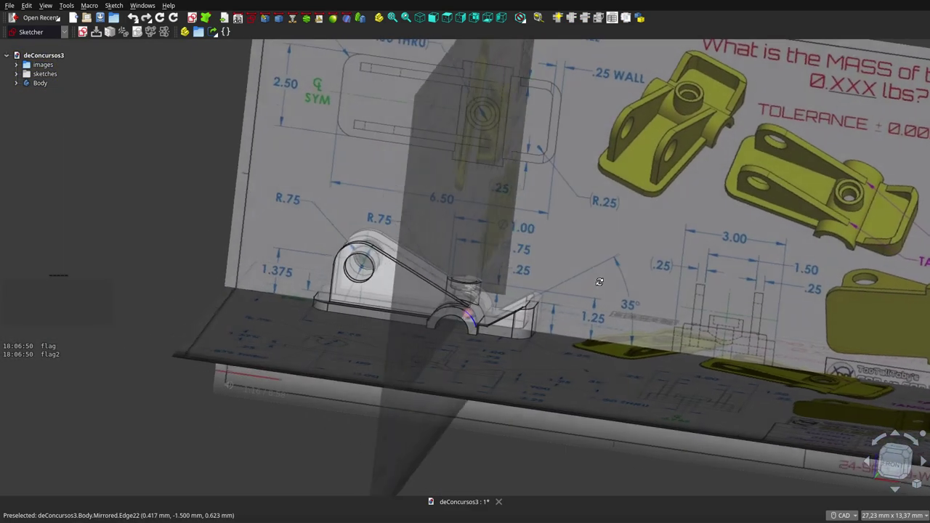
{"action": "key", "text": "0"}
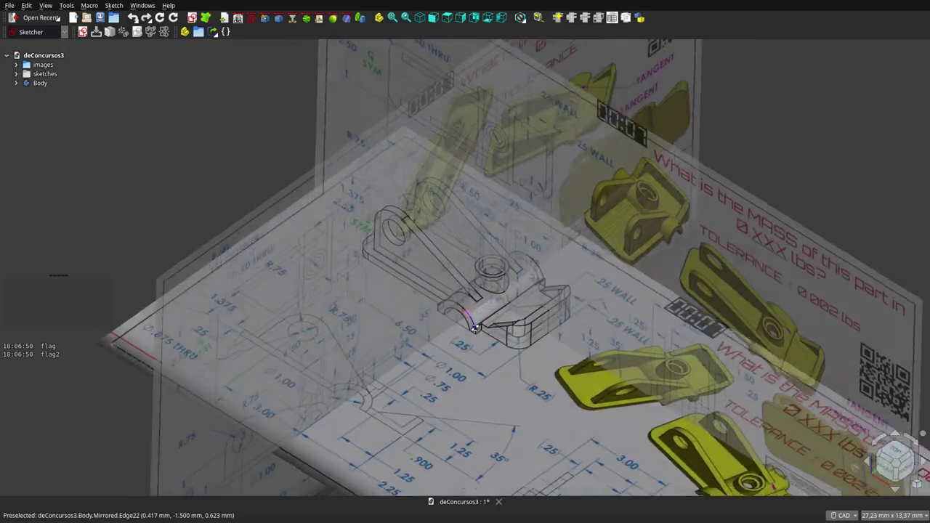
{"action": "middle_click_drag", "start_coordinate": [474, 328], "coordinate": [579, 364]}
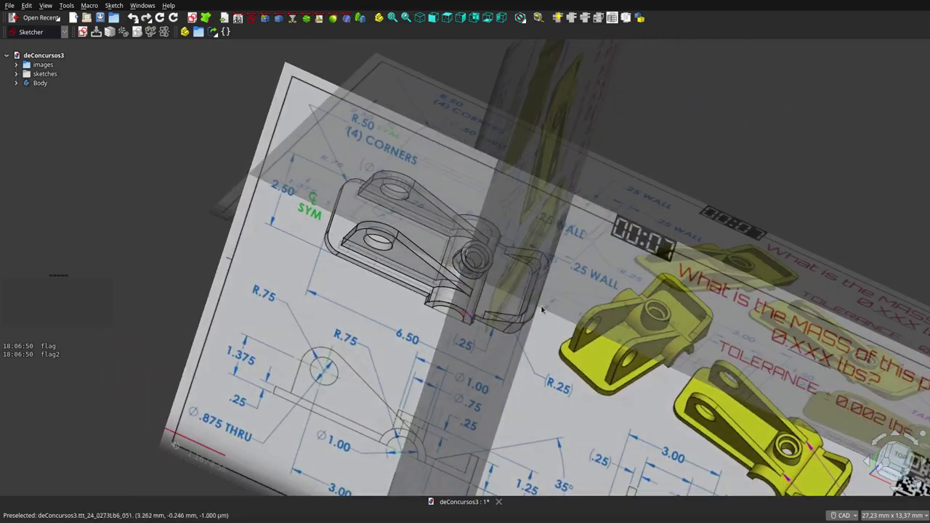
{"action": "left_click", "coordinate": [433, 19]}
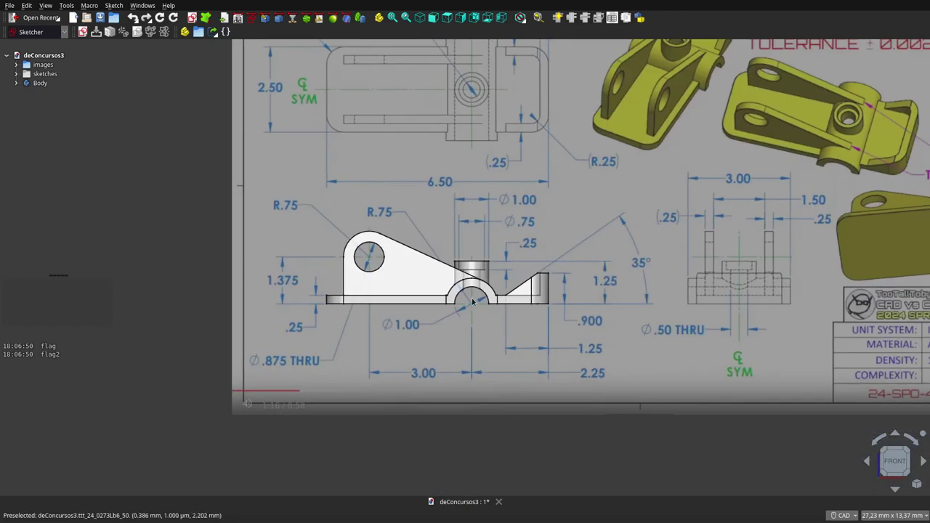
{"action": "scroll", "coordinate": [451, 289], "scroll_direction": "up", "scroll_amount": 4}
{"action": "scroll", "coordinate": [455, 288], "scroll_direction": "up", "scroll_amount": 1}
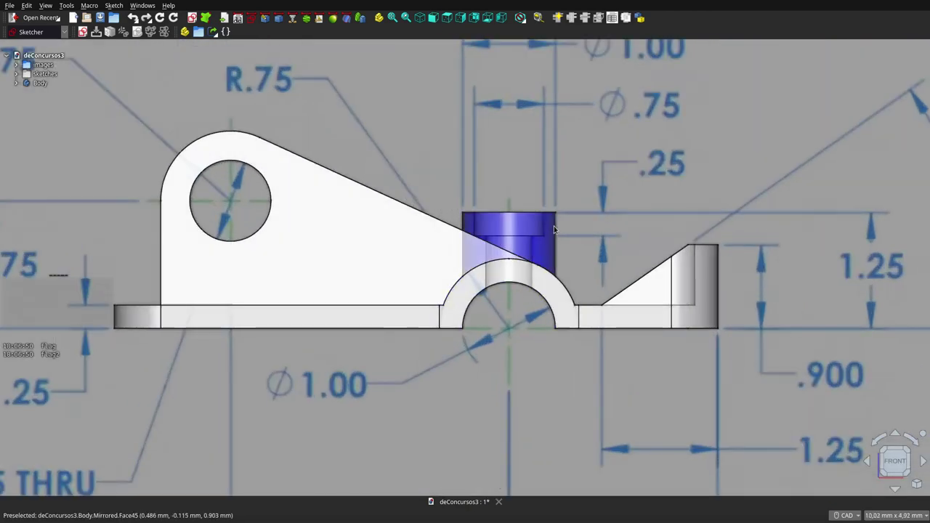
{"action": "left_click", "coordinate": [40, 83]}
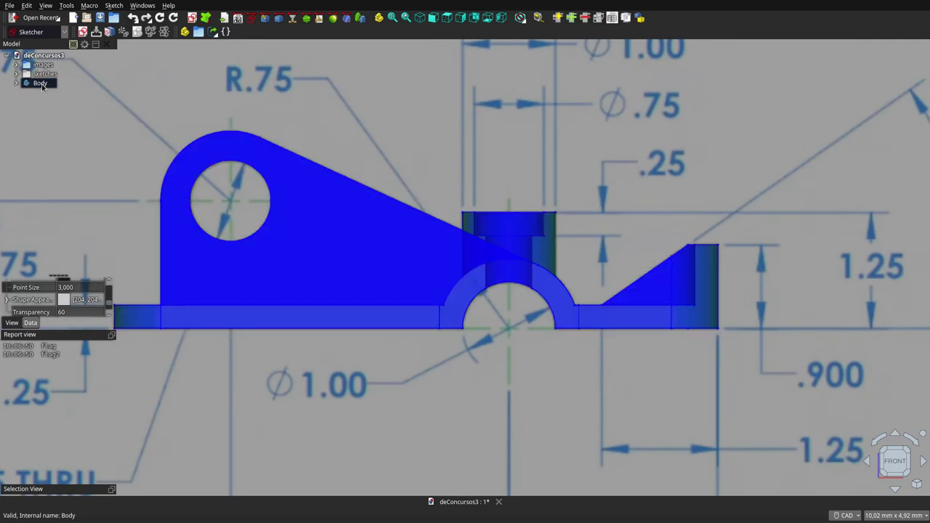
In Top view, toggle the Body's selection to check the Ø.50 hole and R.25 corners
{"action": "left_click", "coordinate": [449, 18]}
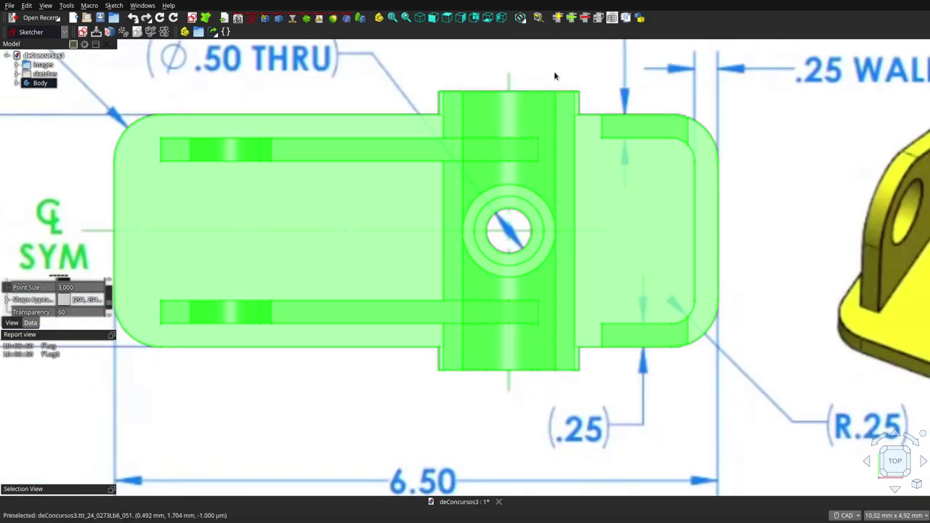
{"action": "left_click", "coordinate": [555, 73]}
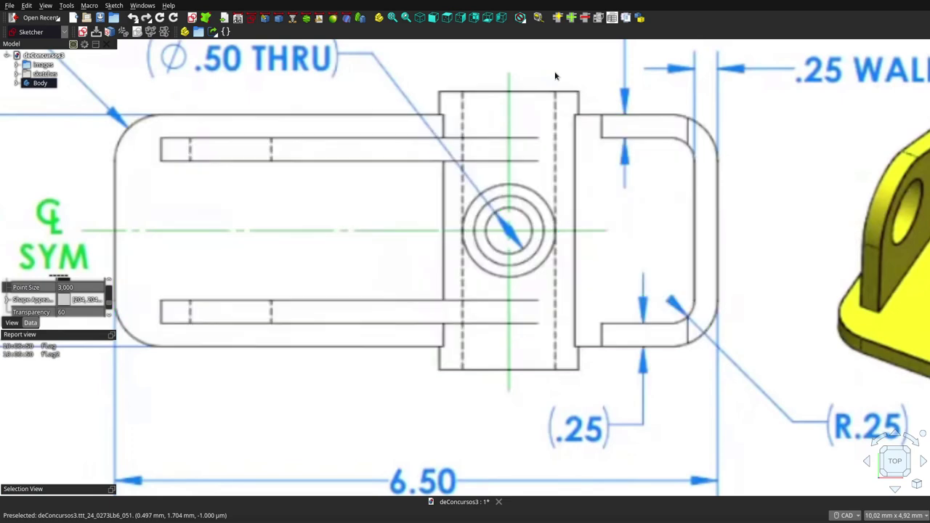
{"action": "left_click", "coordinate": [554, 75]}
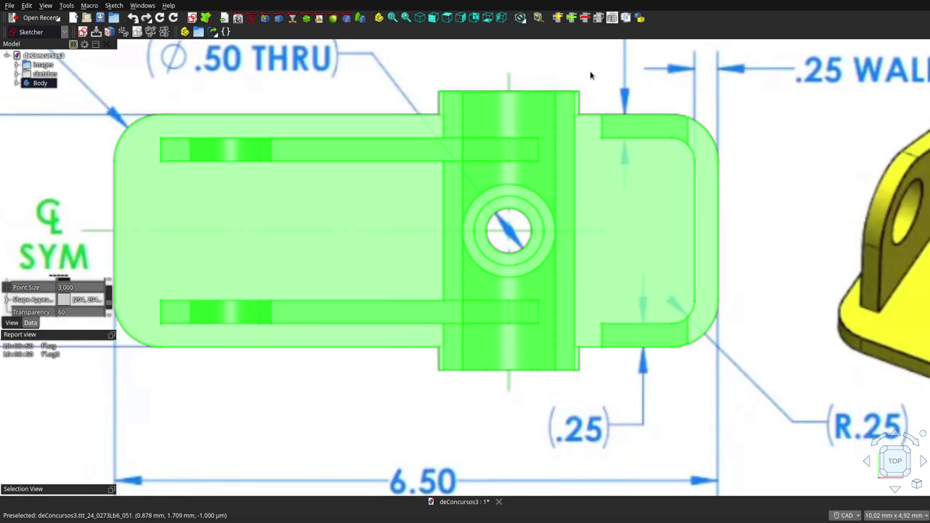
{"action": "left_click", "coordinate": [591, 76]}
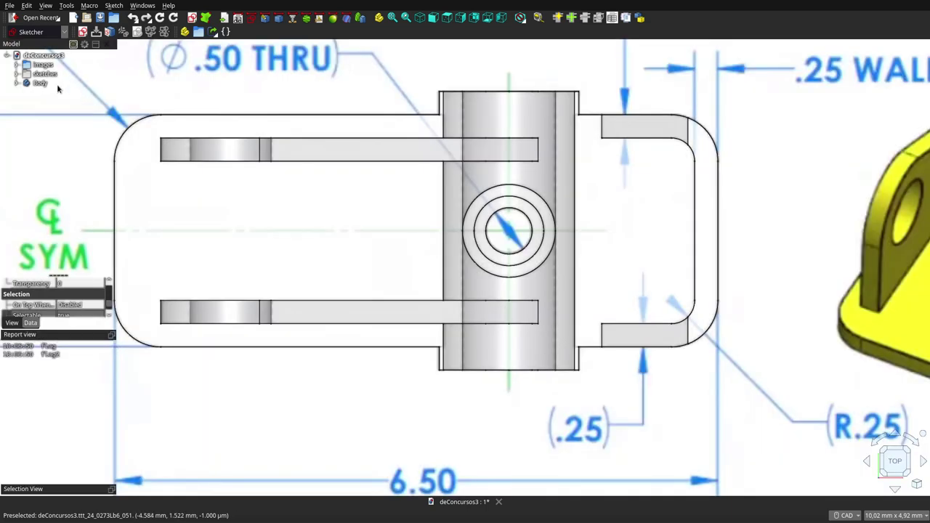
{"action": "left_click", "coordinate": [40, 83]}
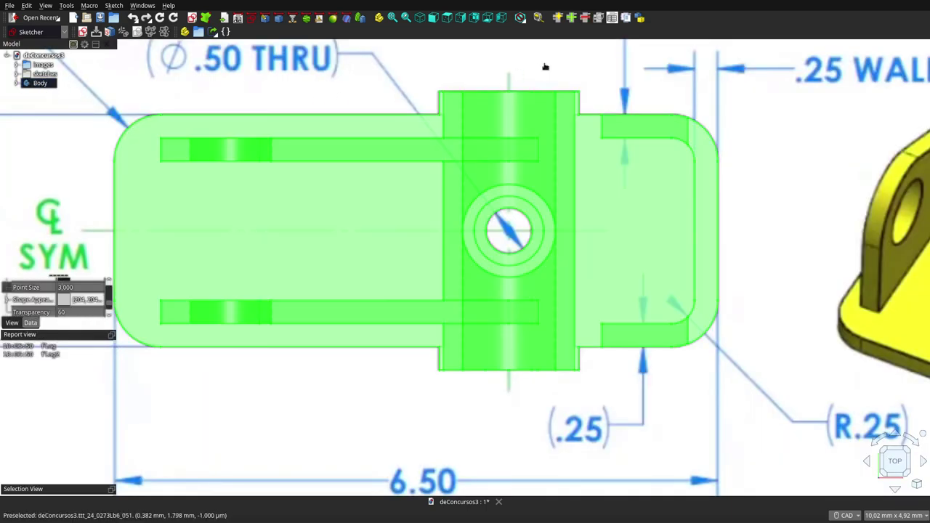
{"action": "left_click", "coordinate": [544, 66]}
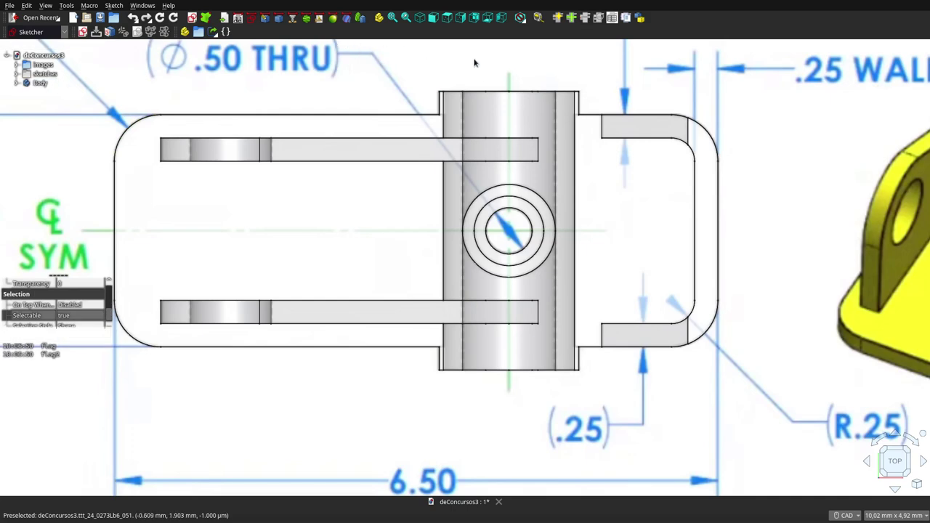
Zoom around the Right view's 3.00-wide side elevation, then select and hide the Body
{"action": "left_click", "coordinate": [461, 20]}
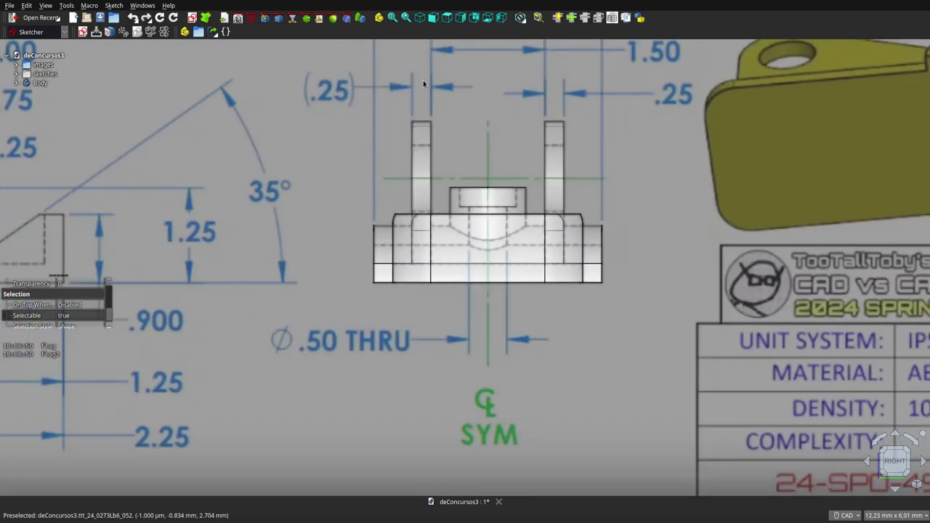
{"action": "scroll", "coordinate": [459, 233], "scroll_direction": "up", "scroll_amount": 3}
{"action": "scroll", "coordinate": [469, 226], "scroll_direction": "up", "scroll_amount": 1}
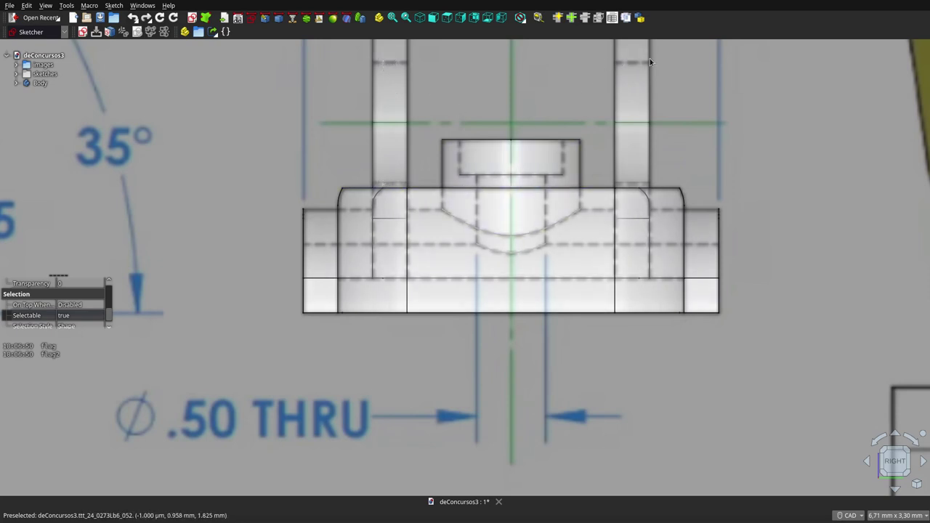
{"action": "scroll", "coordinate": [614, 160], "scroll_direction": "down", "scroll_amount": 3}
{"action": "scroll", "coordinate": [551, 158], "scroll_direction": "down", "scroll_amount": 3}
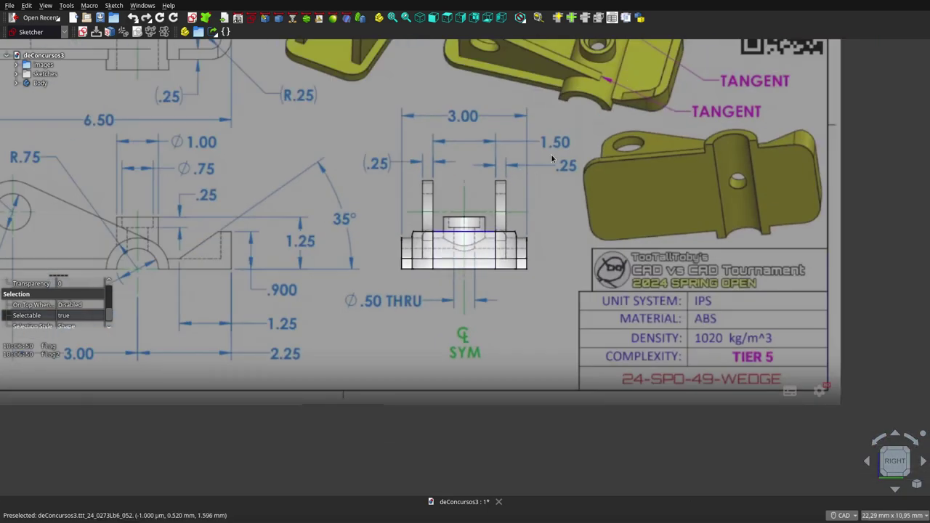
{"action": "scroll", "coordinate": [419, 230], "scroll_direction": "up", "scroll_amount": 5}
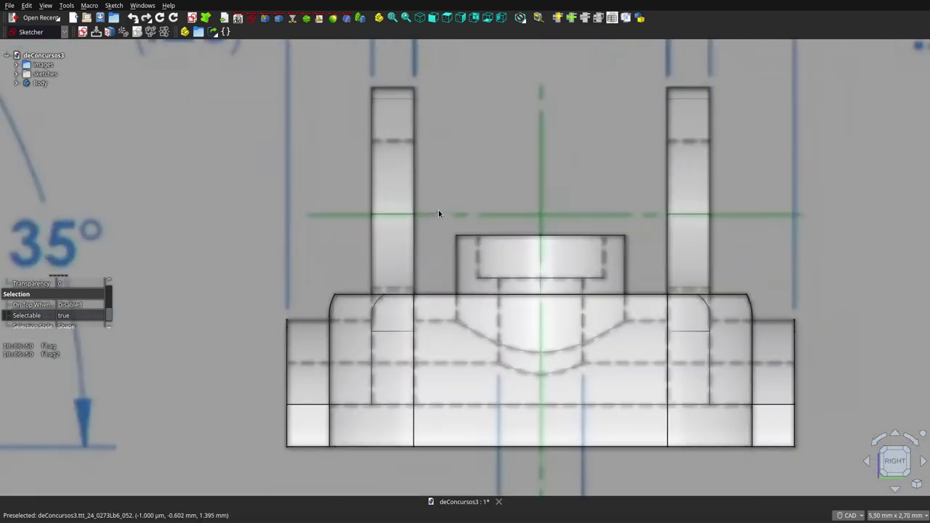
{"action": "scroll", "coordinate": [473, 203], "scroll_direction": "down", "scroll_amount": 1}
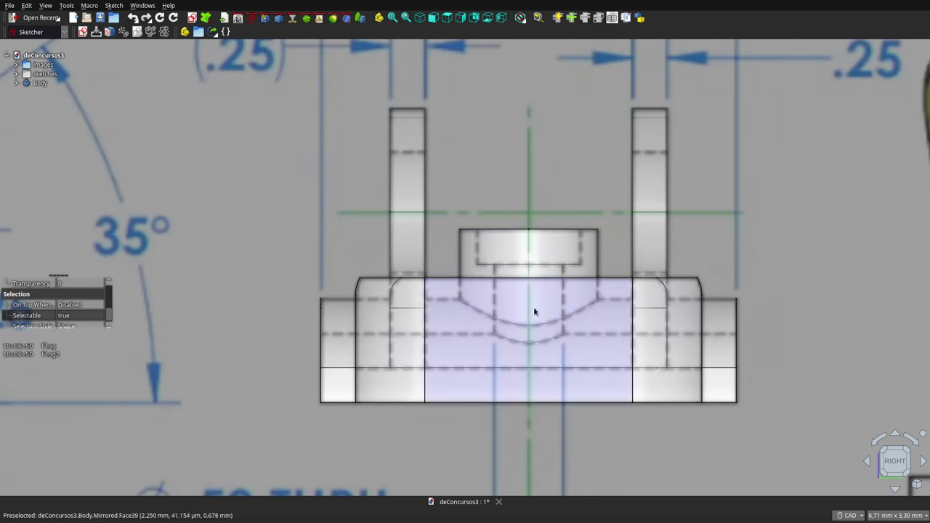
{"action": "scroll", "coordinate": [533, 311], "scroll_direction": "down", "scroll_amount": 2}
{"action": "scroll", "coordinate": [534, 311], "scroll_direction": "down", "scroll_amount": 1}
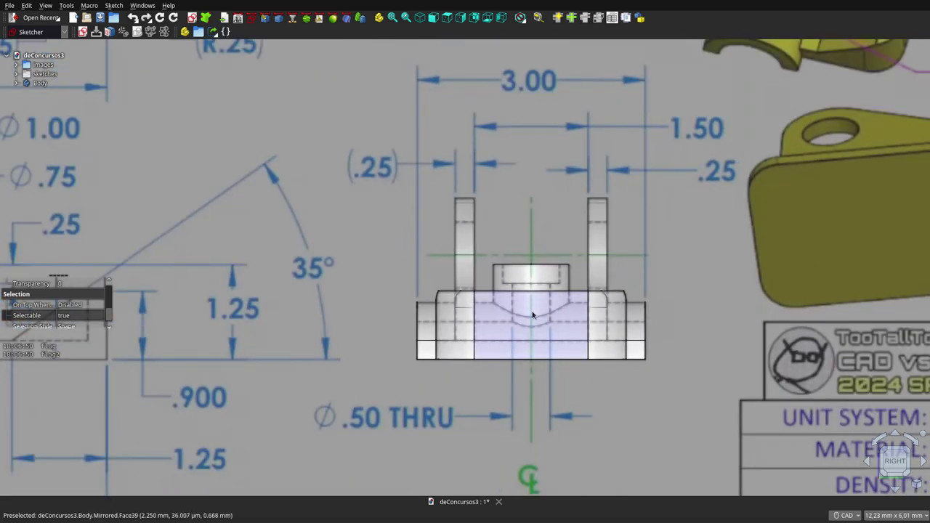
{"action": "left_click", "coordinate": [40, 83]}
{"action": "key", "text": "space"}
{"action": "key", "text": "space"}
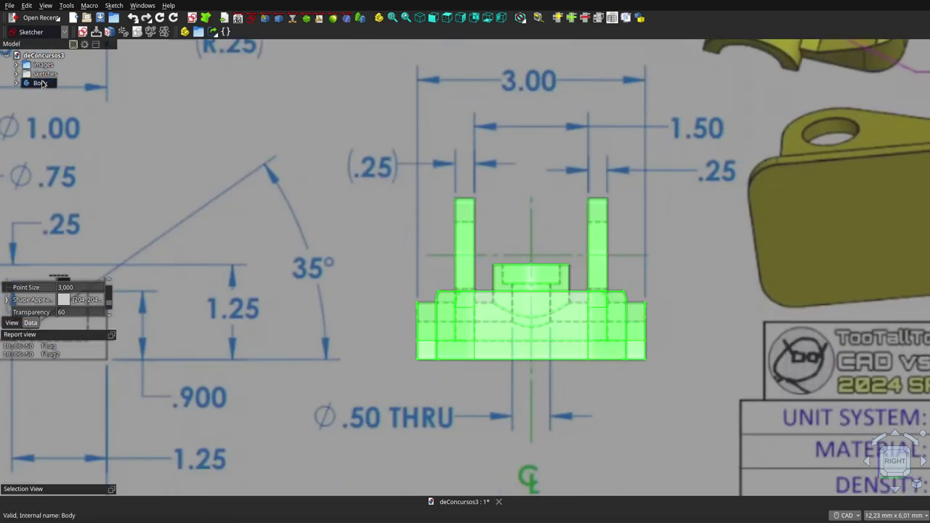
Switch to the Left view and show the Body again over the side elevation
{"action": "left_click", "coordinate": [503, 19]}
{"action": "left_click", "coordinate": [596, 219]}
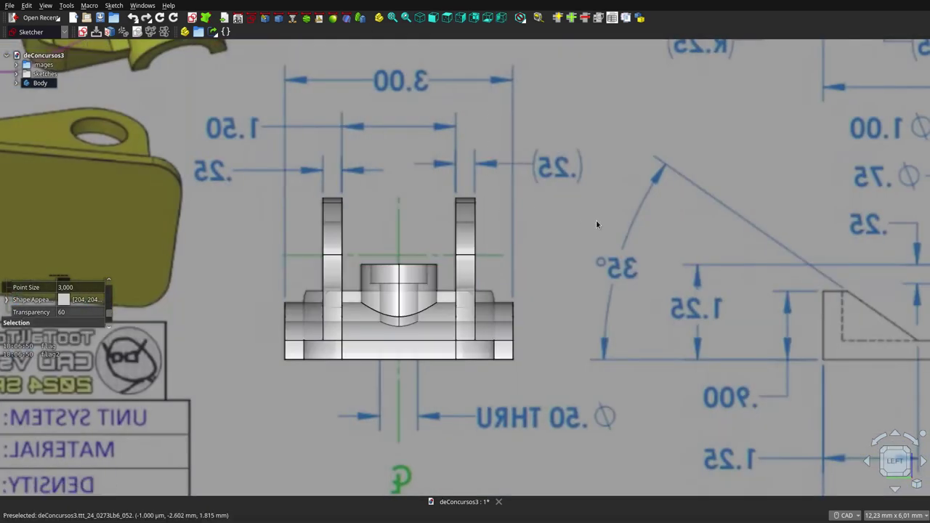
{"action": "scroll", "coordinate": [543, 298], "scroll_direction": "down", "scroll_amount": 5}
{"action": "scroll", "coordinate": [502, 316], "scroll_direction": "up", "scroll_amount": 5}
{"action": "scroll", "coordinate": [497, 311], "scroll_direction": "up", "scroll_amount": 2}
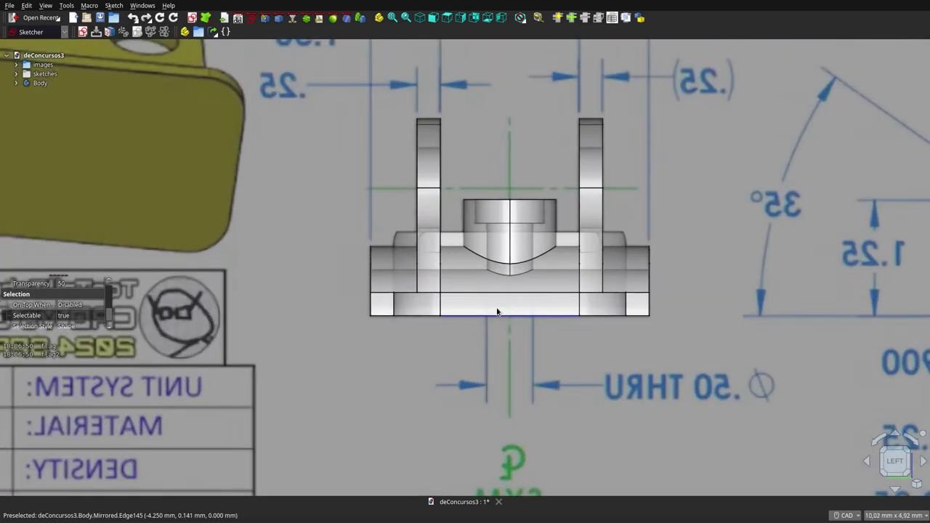
{"action": "left_click", "coordinate": [34, 85]}
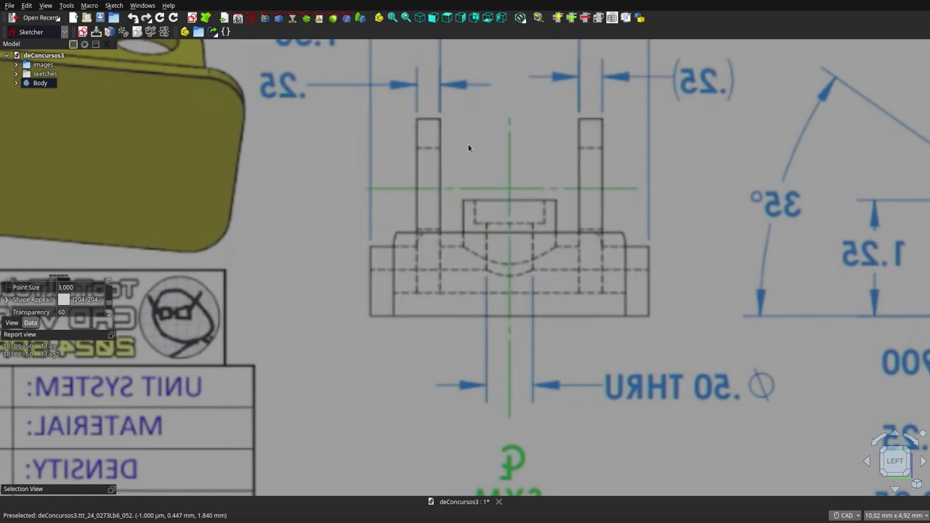
{"action": "key", "text": "space"}
Toggle the reference images and Body visibility to compare lugs and boss, leaving the Body shown
{"action": "left_click", "coordinate": [688, 188]}
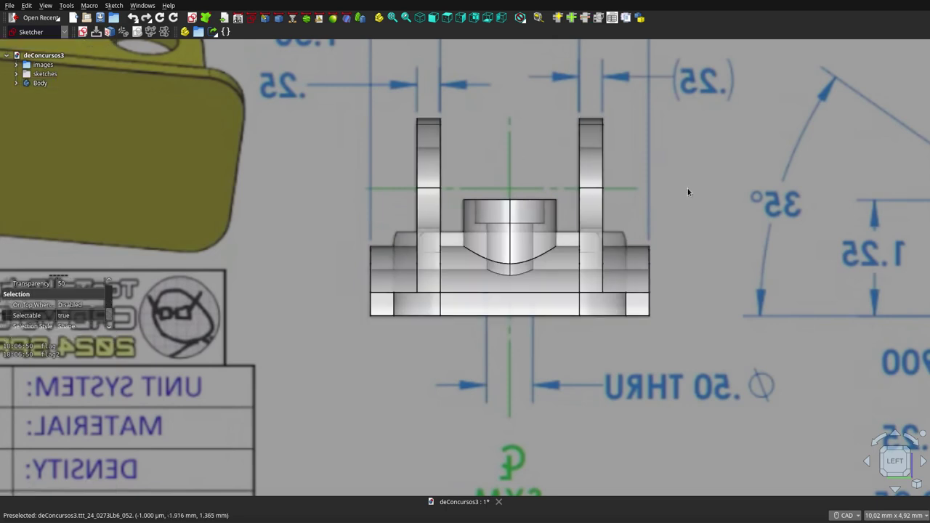
{"action": "key", "text": "space"}
{"action": "key", "text": "space"}
{"action": "left_click", "coordinate": [28, 87]}
{"action": "key", "text": "space"}
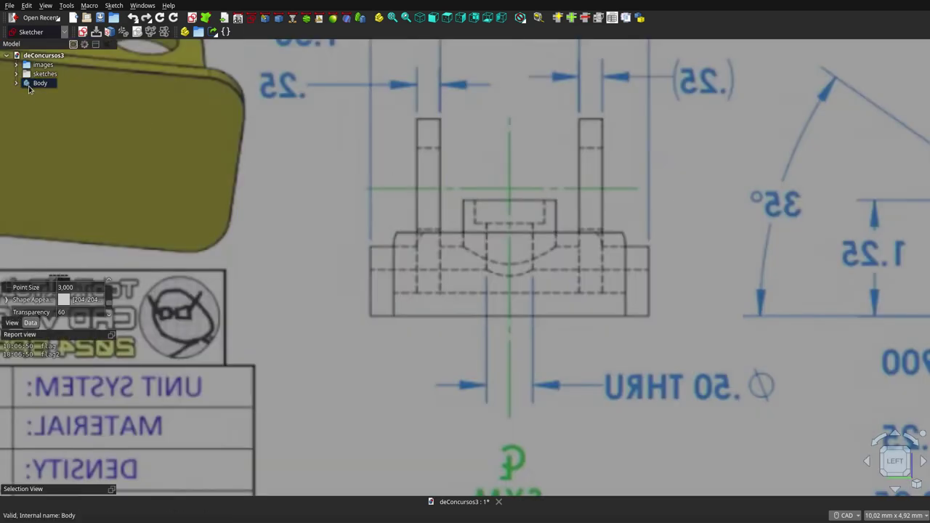
{"action": "key", "text": "space"}
{"action": "left_click", "coordinate": [496, 142]}
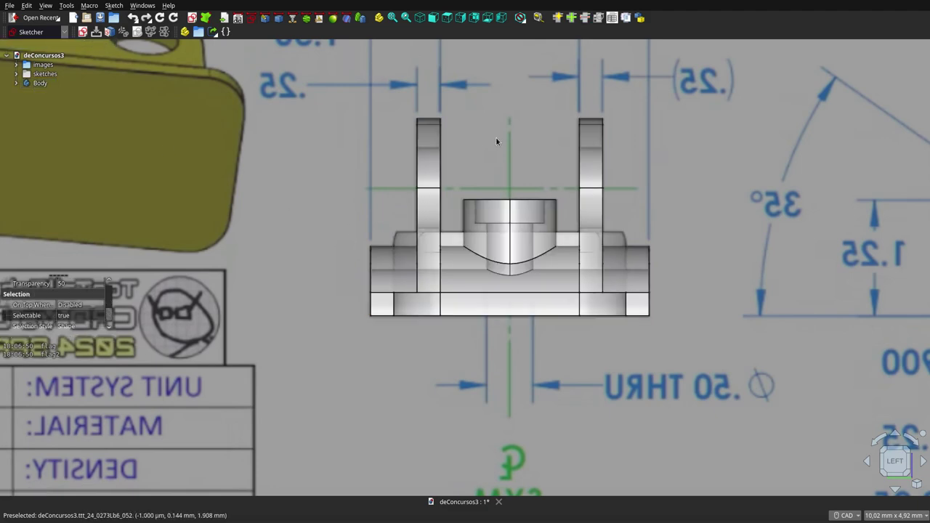
{"action": "key", "text": "space"}
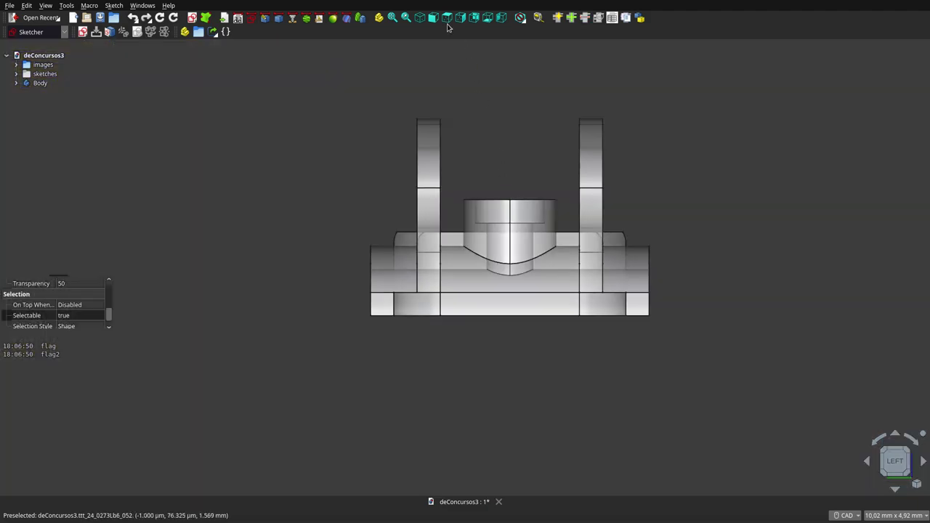
Starting from Top view, orbit and zoom to see the bracket against the front and plan drawings
{"action": "left_click", "coordinate": [448, 20]}
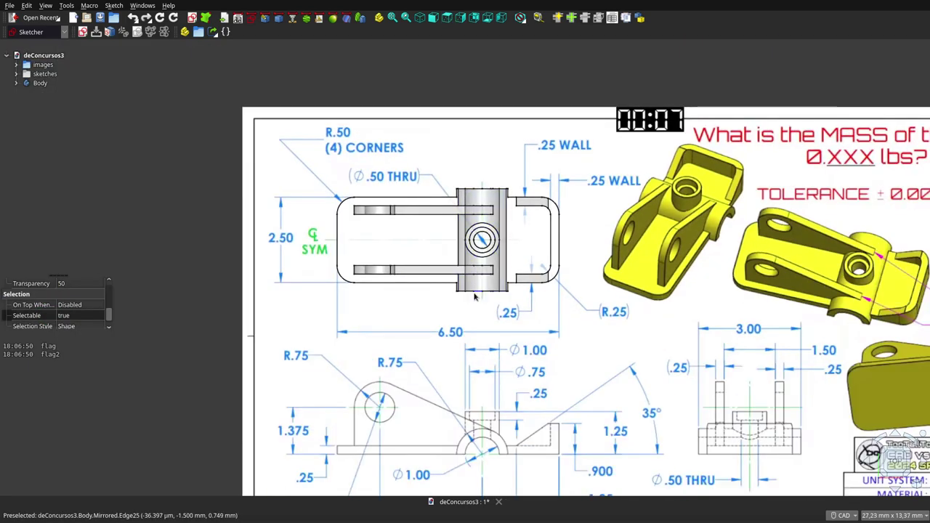
{"action": "mouse_move", "coordinate": [474, 301]}
{"action": "middle_mouse_down"}
{"action": "mouse_move", "coordinate": [457, 158]}
{"action": "mouse_move", "coordinate": [568, 263]}
{"action": "mouse_move", "coordinate": [405, 308]}
{"action": "mouse_move", "coordinate": [438, 190]}
{"action": "middle_mouse_up"}
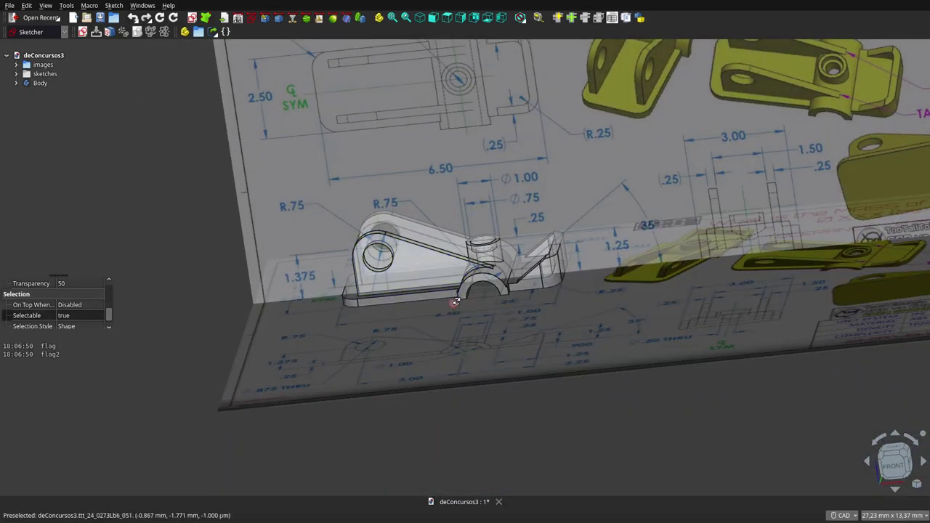
{"action": "mouse_move", "coordinate": [457, 300]}
{"action": "middle_mouse_down"}
{"action": "mouse_move", "coordinate": [453, 284]}
{"action": "mouse_move", "coordinate": [487, 248]}
{"action": "mouse_move", "coordinate": [450, 290]}
{"action": "mouse_move", "coordinate": [381, 324]}
{"action": "mouse_move", "coordinate": [470, 420]}
{"action": "mouse_move", "coordinate": [676, 276]}
{"action": "mouse_move", "coordinate": [705, 272]}
{"action": "mouse_move", "coordinate": [643, 306]}
{"action": "mouse_move", "coordinate": [447, 327]}
{"action": "mouse_move", "coordinate": [477, 273]}
{"action": "middle_mouse_up"}
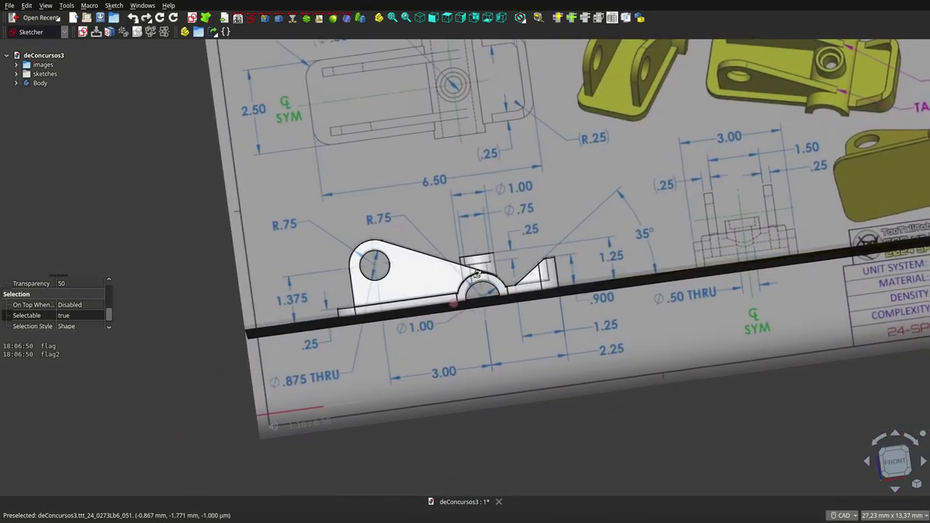
{"action": "scroll", "coordinate": [478, 277], "scroll_direction": "down", "scroll_amount": 4}
{"action": "middle_click_drag", "start_coordinate": [493, 225], "coordinate": [563, 239]}
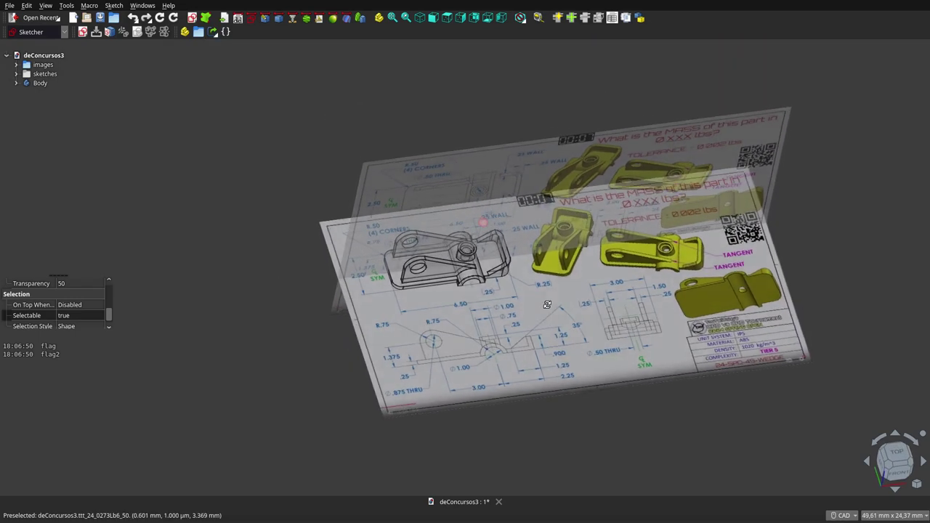
{"action": "mouse_move", "coordinate": [547, 305]}
{"action": "middle_mouse_down"}
{"action": "mouse_move", "coordinate": [539, 301]}
{"action": "mouse_move", "coordinate": [546, 281]}
{"action": "middle_mouse_up"}
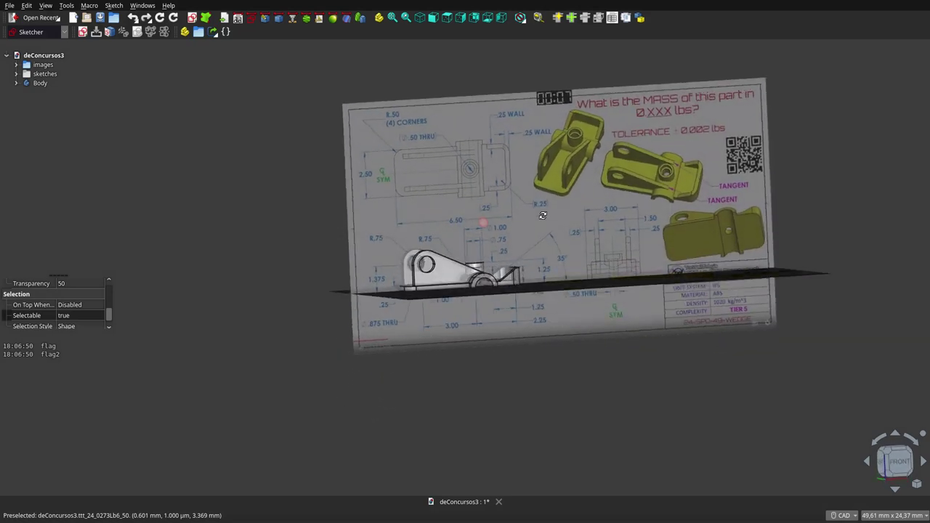
{"action": "middle_click_drag", "start_coordinate": [542, 172], "coordinate": [536, 213]}
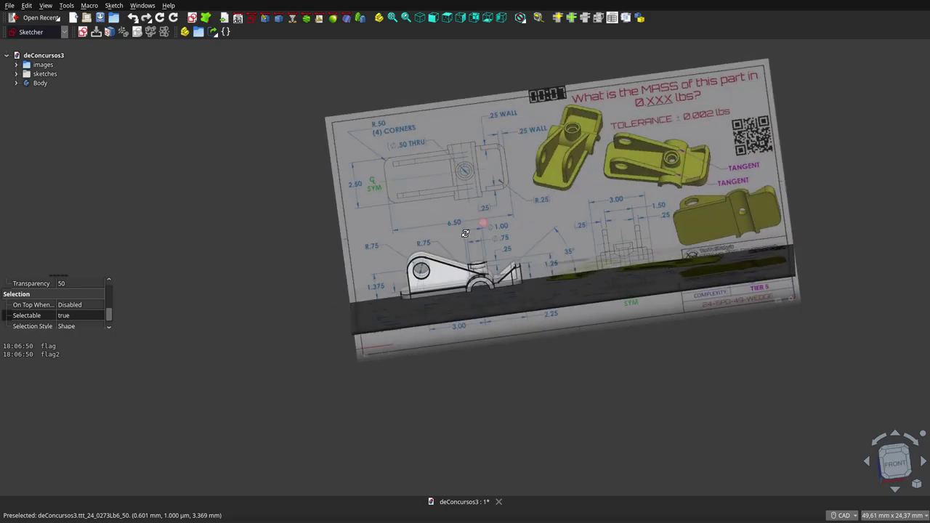
{"action": "middle_click_drag", "start_coordinate": [683, 238], "coordinate": [657, 291]}
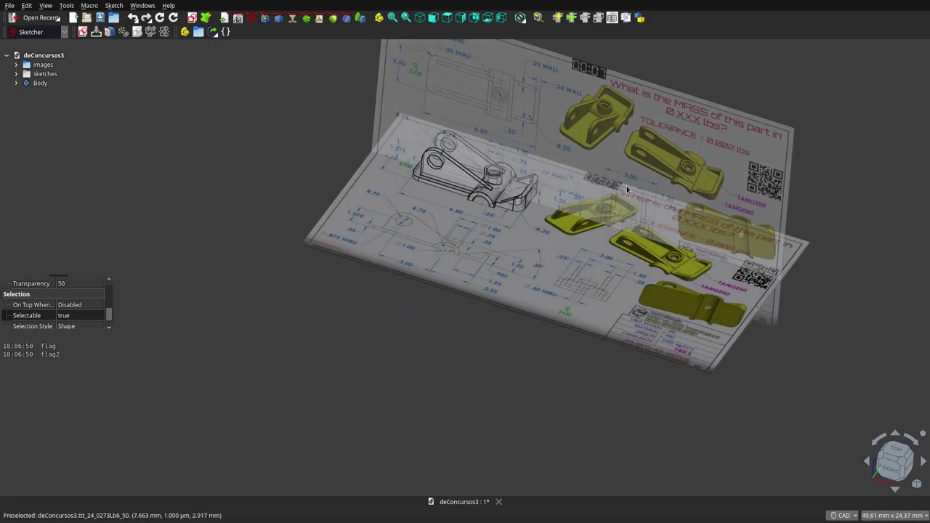
{"action": "scroll", "coordinate": [627, 190], "scroll_direction": "up", "scroll_amount": 3}
{"action": "scroll", "coordinate": [626, 186], "scroll_direction": "up", "scroll_amount": 2}
{"action": "scroll", "coordinate": [623, 189], "scroll_direction": "down", "scroll_amount": 1}
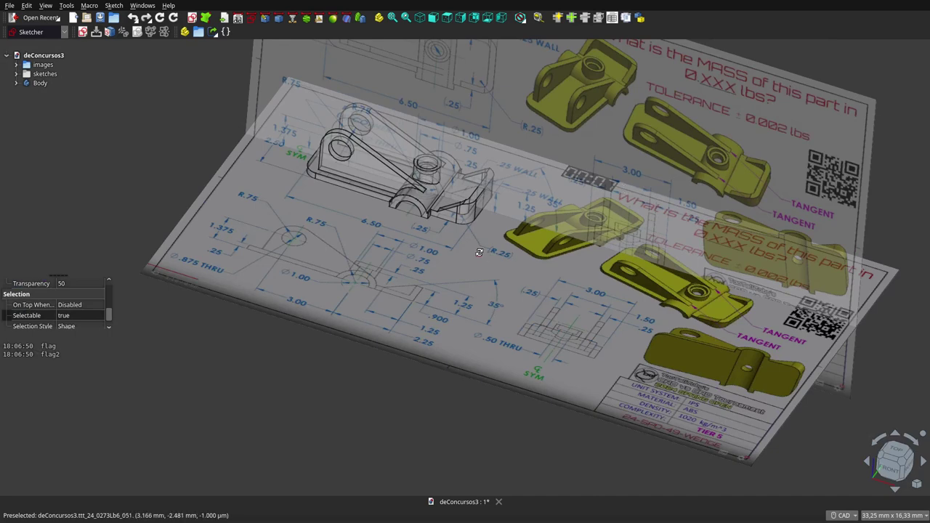